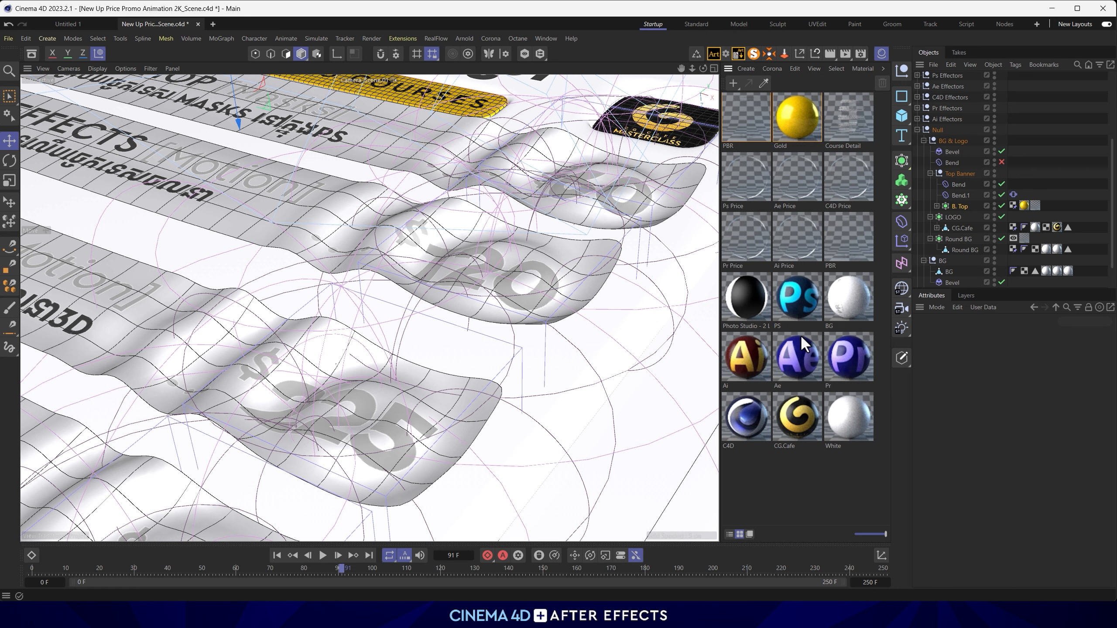
Show the layer list and create a new layer named Logos.
{"action": "left_click", "coordinate": [964, 296]}
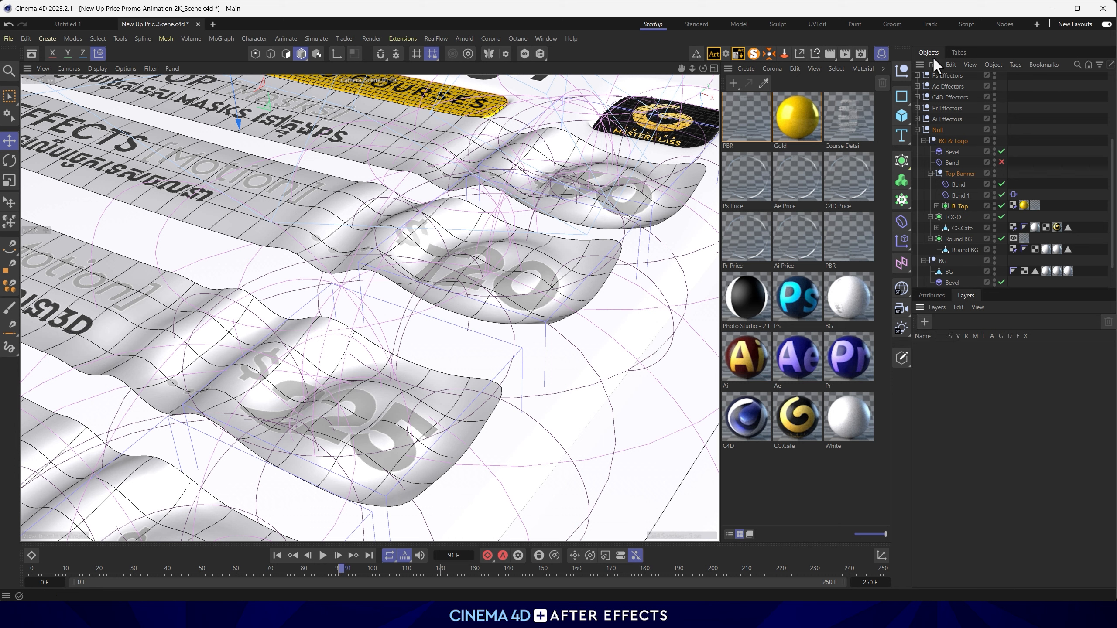
{"action": "left_click", "coordinate": [925, 321]}
{"action": "double_click", "coordinate": [943, 347]}
{"action": "type", "text": "Logos"}
{"action": "key", "text": "Return"}
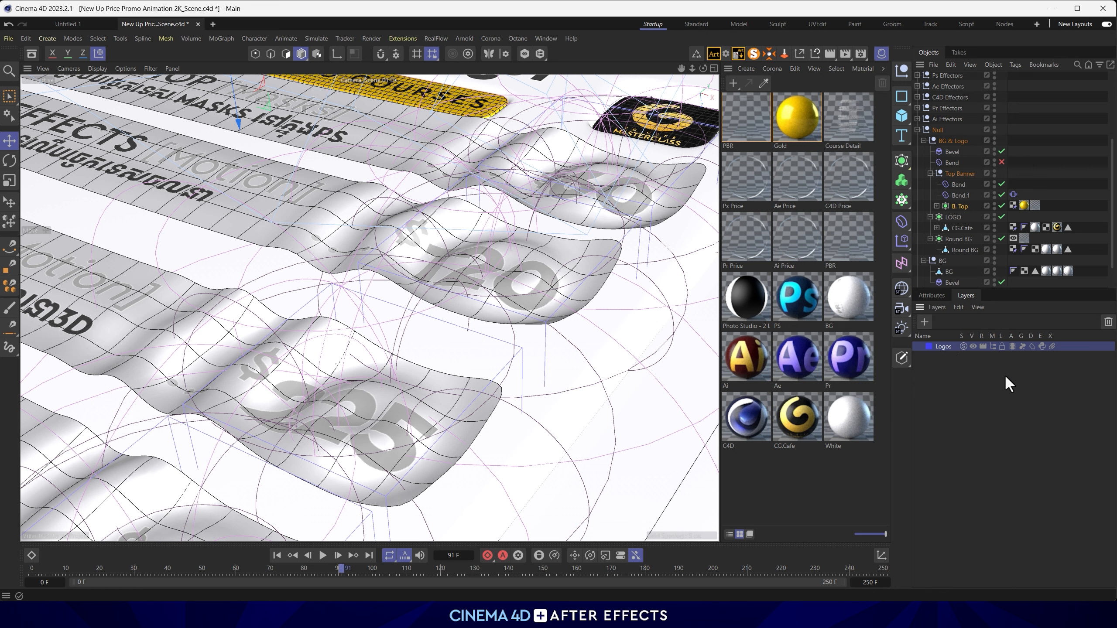
Add a second layer and name it Price.
{"action": "left_click", "coordinate": [924, 321]}
{"action": "double_click", "coordinate": [941, 357]}
{"action": "type", "text": "Price"}
{"action": "key", "text": "Return"}
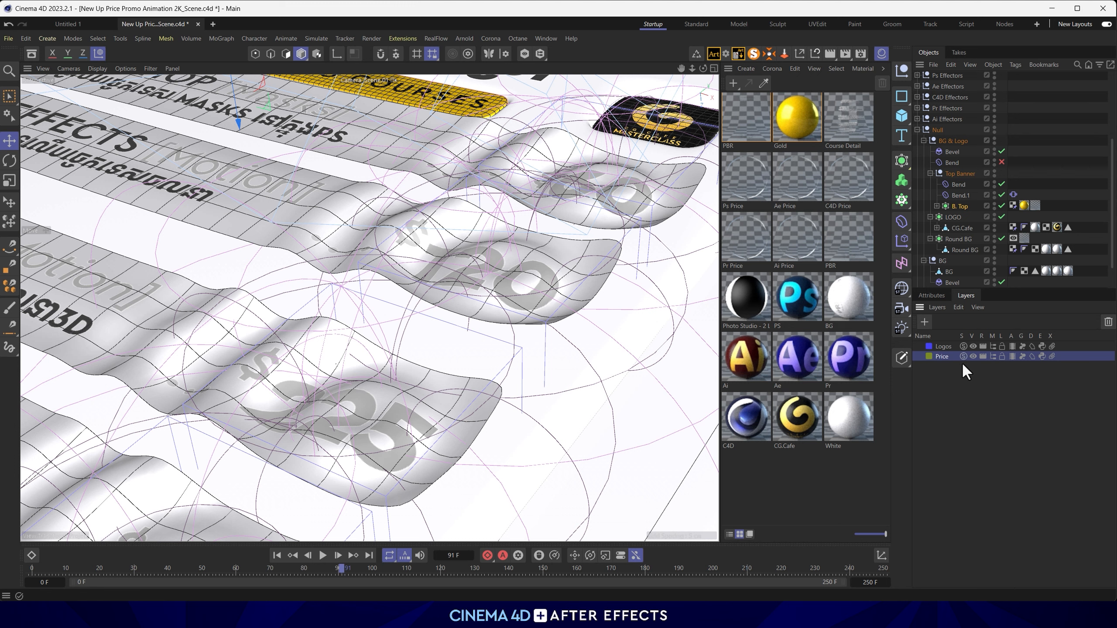
Add a third layer named Others and deselect it.
{"action": "left_click", "coordinate": [925, 321]}
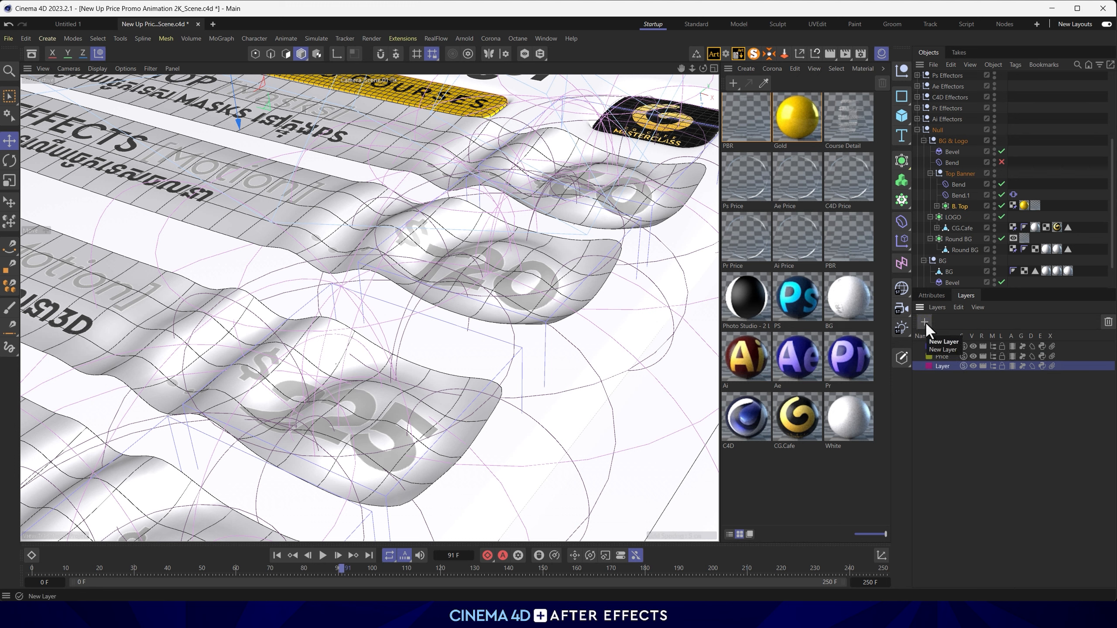
{"action": "double_click", "coordinate": [942, 366]}
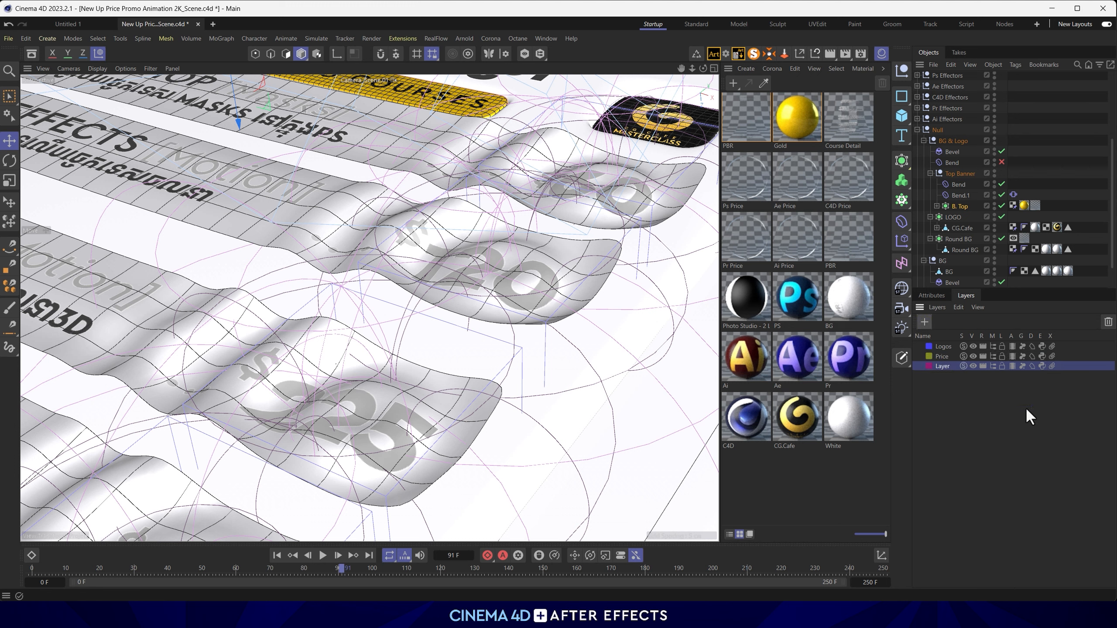
{"action": "type", "text": "Others"}
{"action": "key", "text": "Return"}
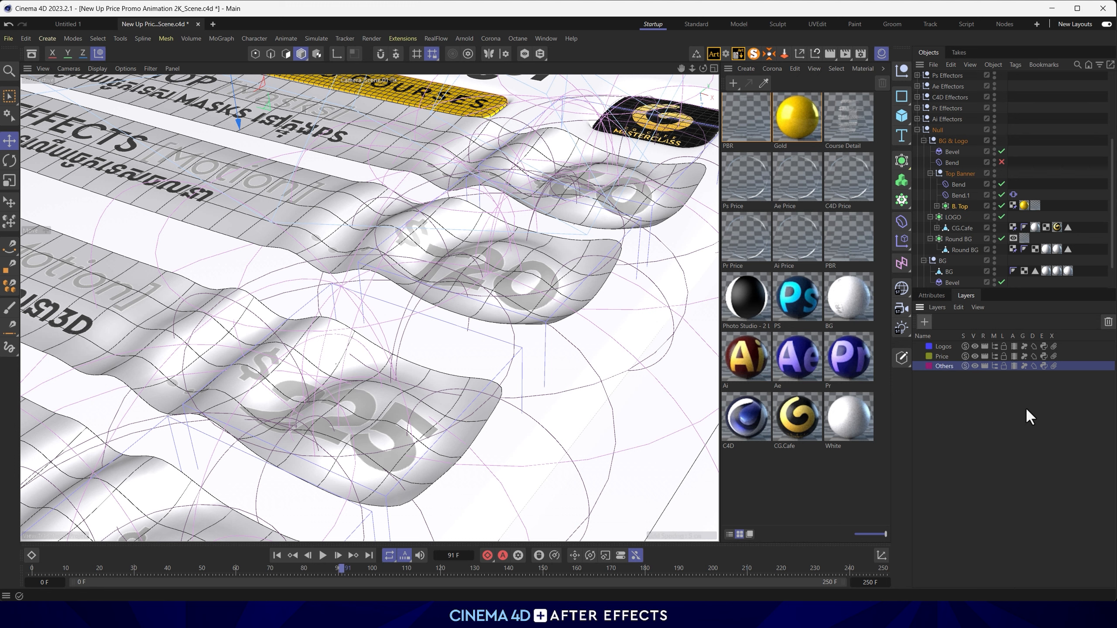
{"action": "left_click", "coordinate": [1007, 403]}
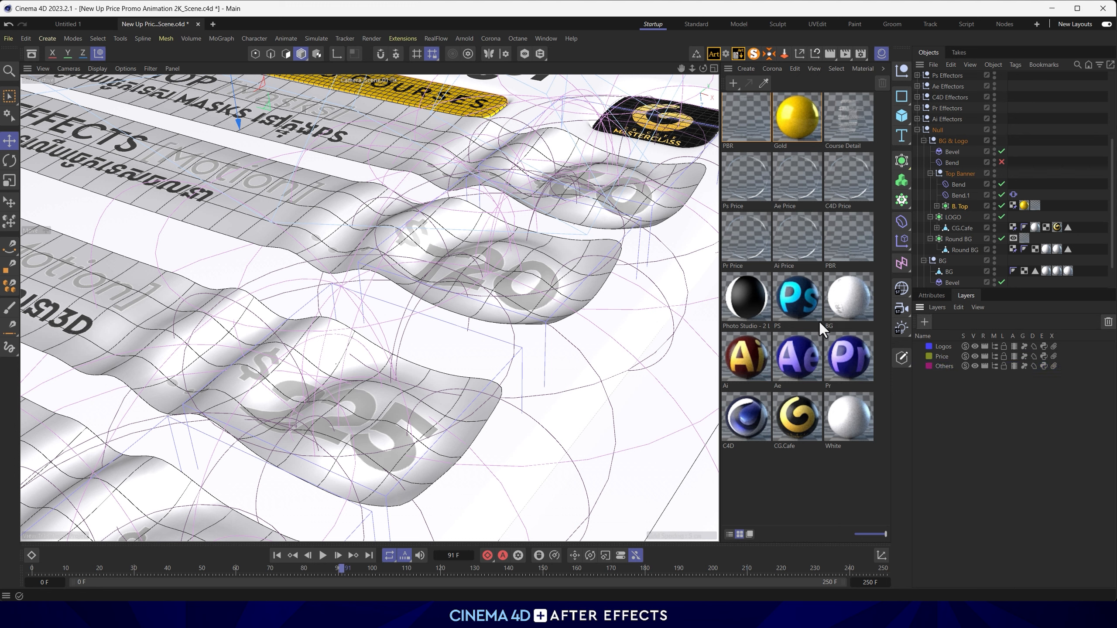
Assign the PS, Ai, Ae, Pr, C4D and CG.Cafe materials to the Logos layer and check the material filters by layer.
{"action": "left_click", "coordinate": [804, 300]}
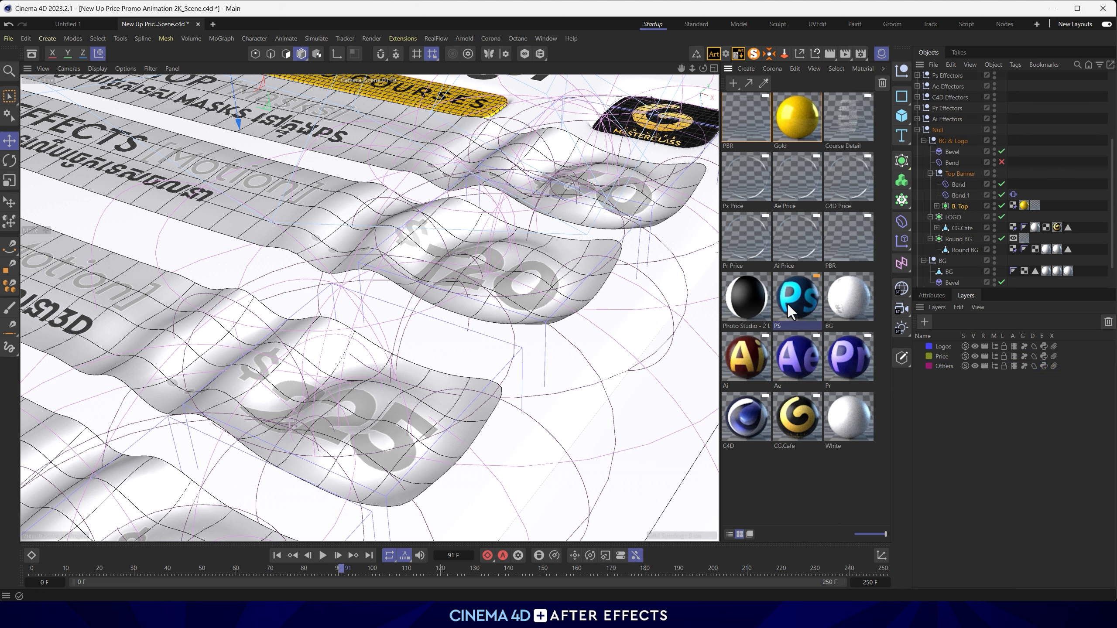
{"action": "left_click", "coordinate": [750, 357], "text": "ctrl"}
{"action": "left_click", "coordinate": [796, 355], "text": "ctrl"}
{"action": "left_click", "coordinate": [842, 356], "text": "ctrl"}
{"action": "left_click", "coordinate": [794, 416], "text": "ctrl"}
{"action": "left_click", "coordinate": [747, 423], "text": "ctrl"}
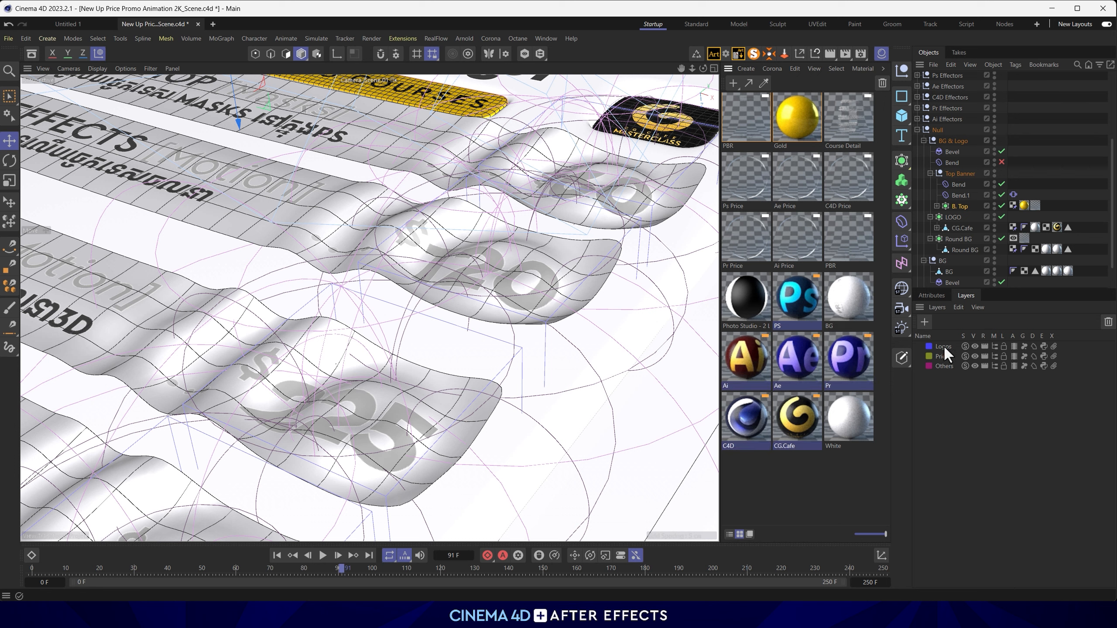
{"action": "left_click_drag", "start_coordinate": [793, 357], "coordinate": [940, 344]}
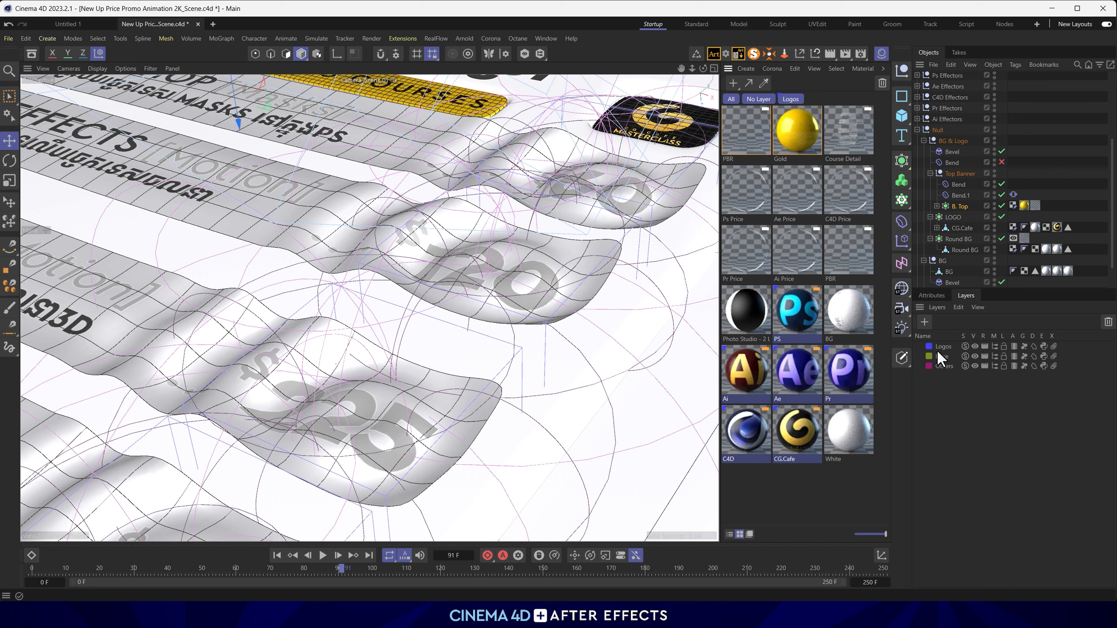
{"action": "left_click", "coordinate": [789, 101]}
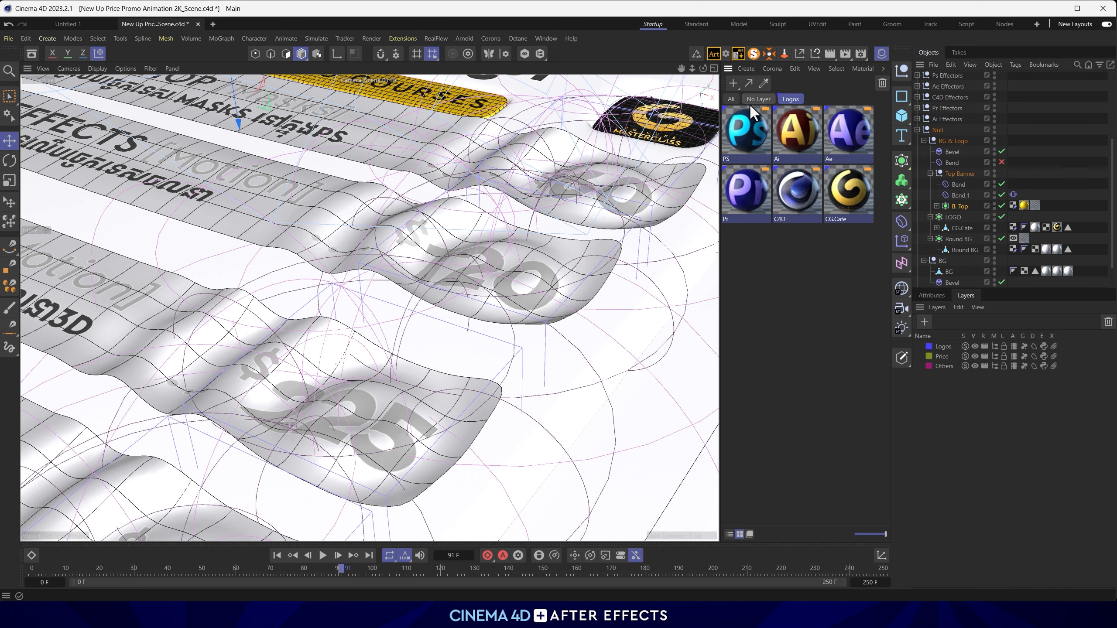
{"action": "left_click", "coordinate": [731, 99]}
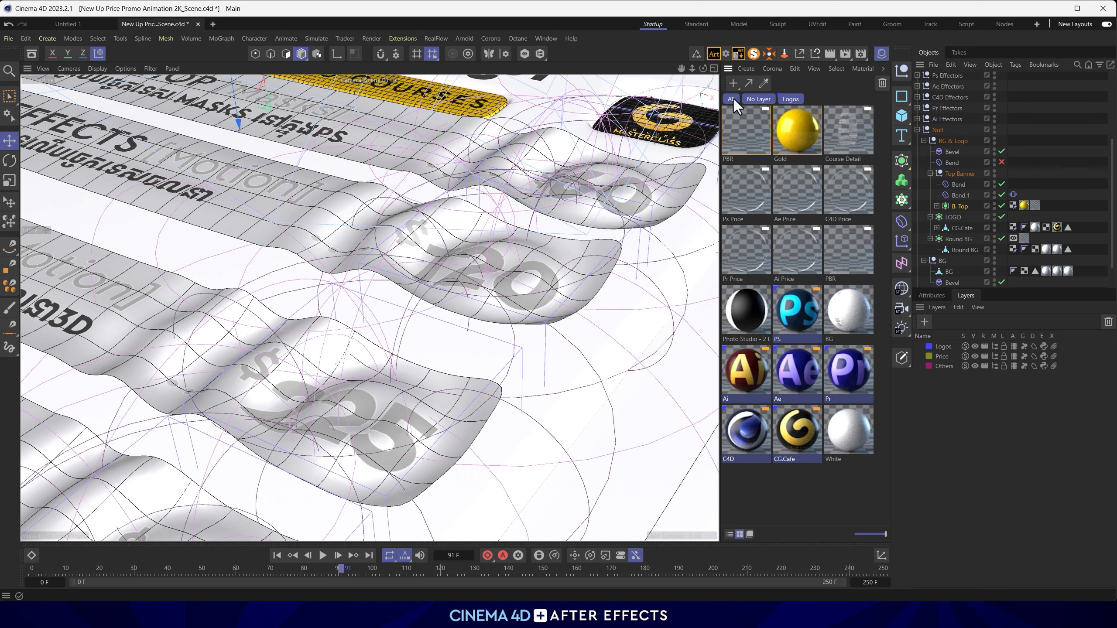
{"action": "left_click", "coordinate": [759, 99]}
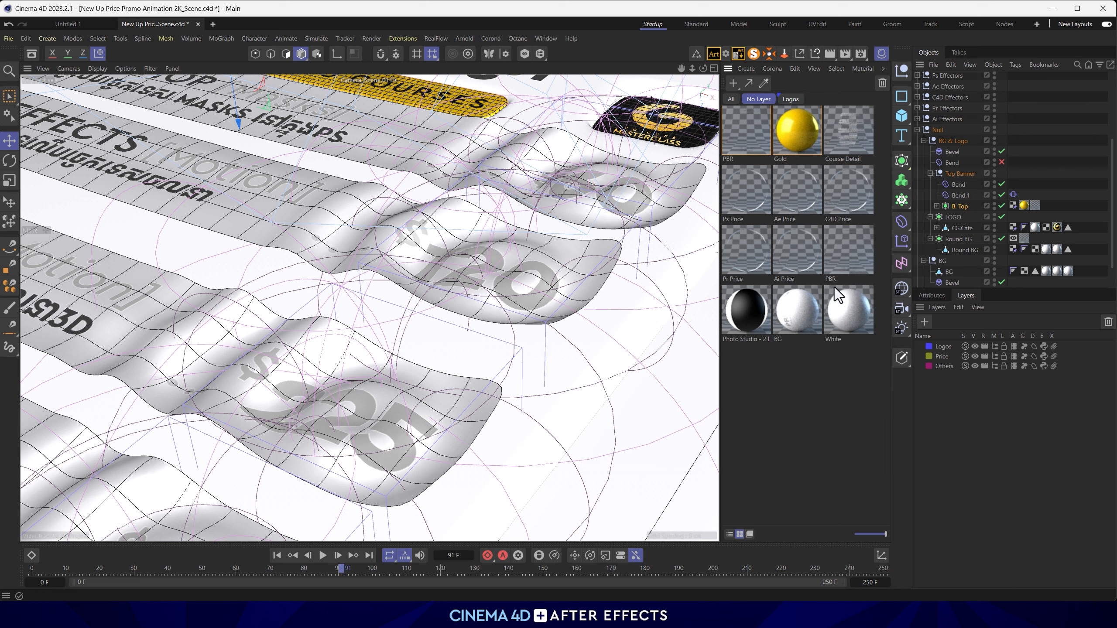
{"action": "left_click", "coordinate": [732, 98]}
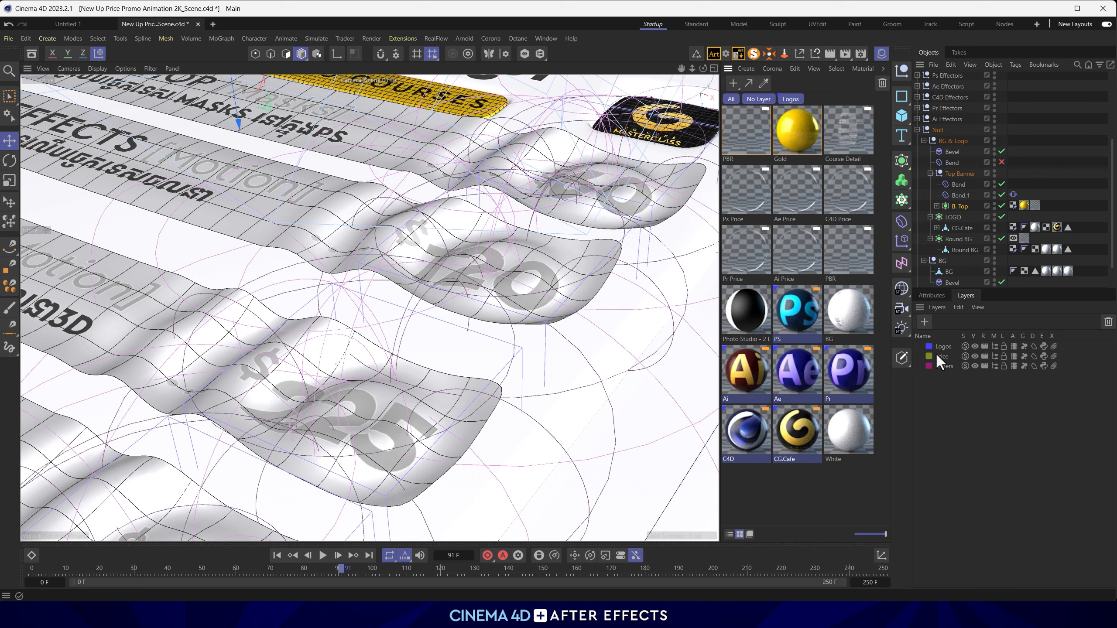
Assign the Ps Price, Ae Price, C4D Price, Pr Price and Ai Price materials to the Price layer.
{"action": "left_click", "coordinate": [751, 191]}
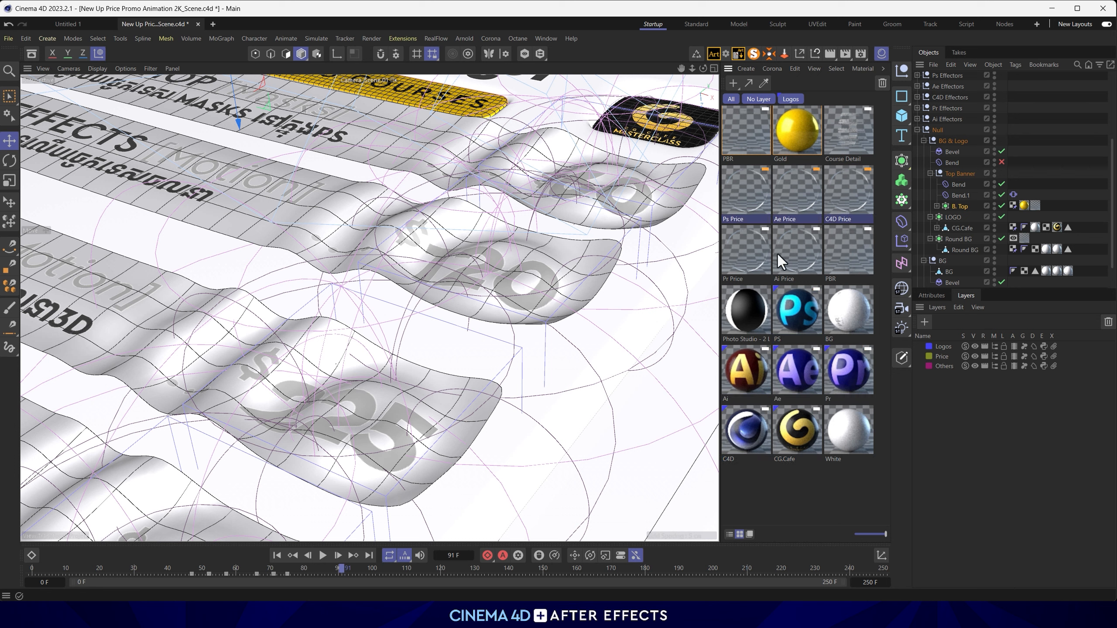
{"action": "left_click", "coordinate": [743, 249], "text": "ctrl"}
{"action": "left_click", "coordinate": [798, 248], "text": "ctrl"}
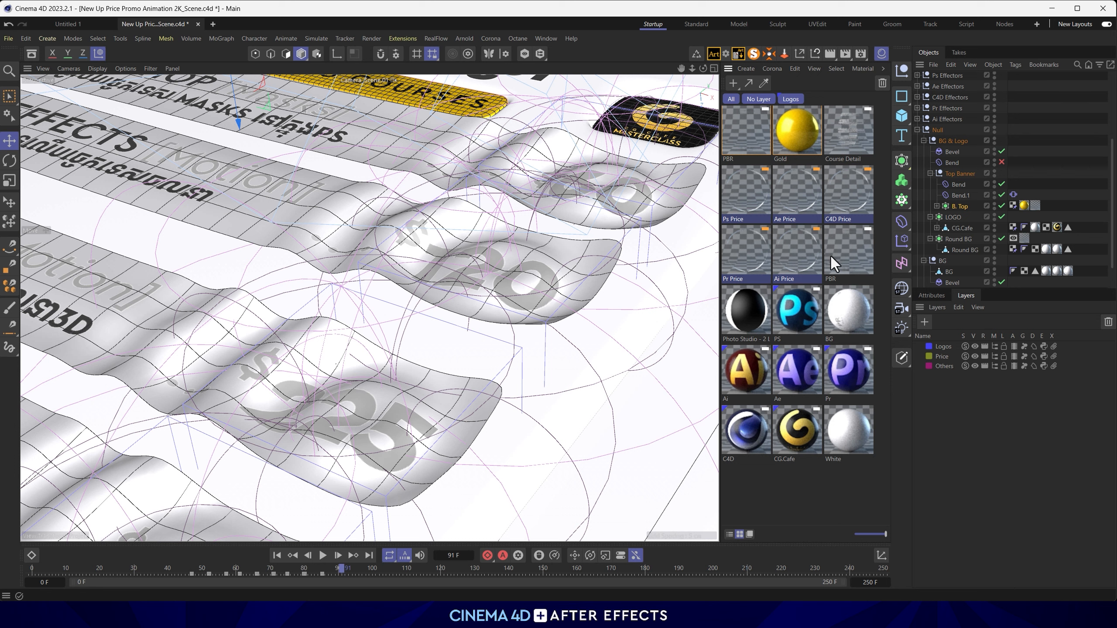
{"action": "left_click_drag", "start_coordinate": [800, 246], "coordinate": [942, 354]}
Change the Price layer's colour to bright green (hue 131°, saturation and value 100%) and the Logos layer's colour to bright cyan.
{"action": "left_click", "coordinate": [929, 355]}
{"action": "left_click_drag", "start_coordinate": [927, 352], "coordinate": [1039, 377]}
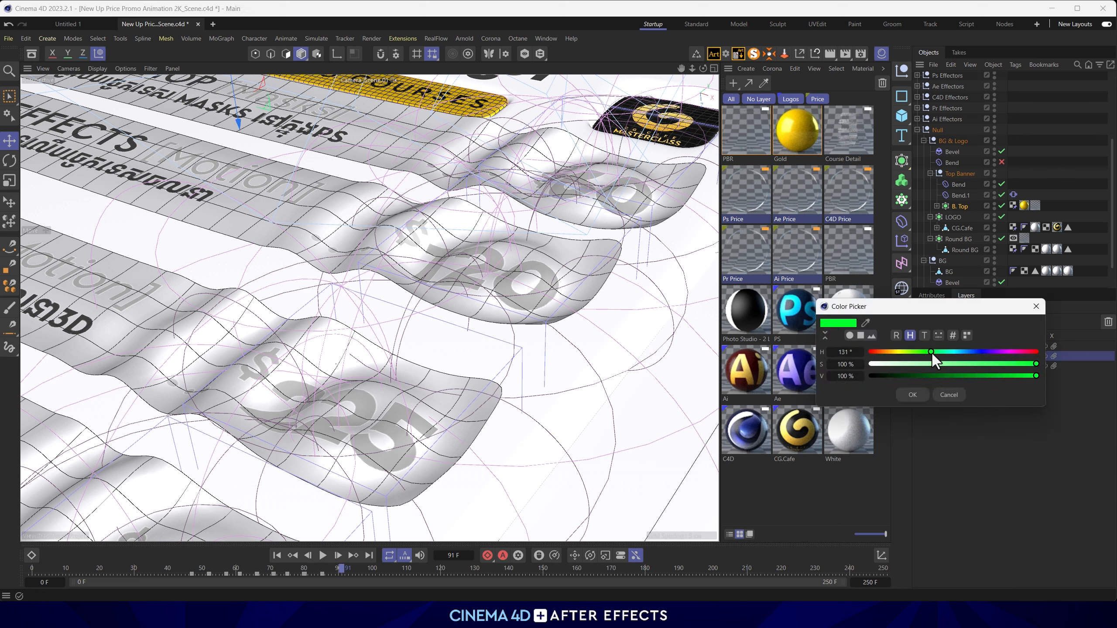
{"action": "left_click", "coordinate": [913, 394]}
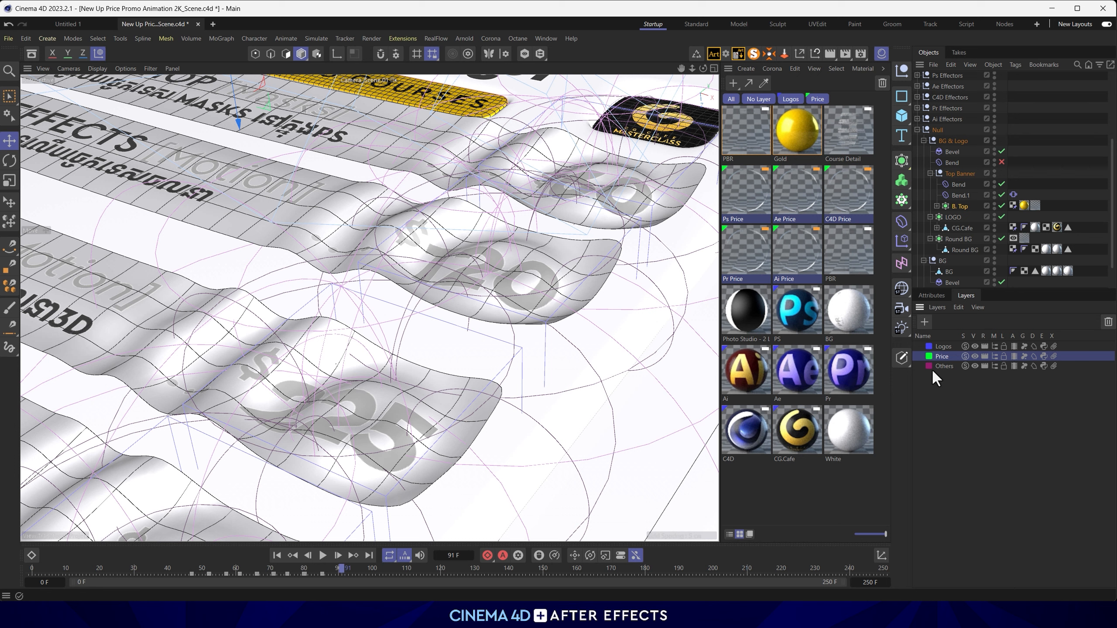
{"action": "left_click", "coordinate": [929, 347]}
{"action": "left_click_drag", "start_coordinate": [992, 342], "coordinate": [1034, 352]}
{"action": "left_click", "coordinate": [909, 384]}
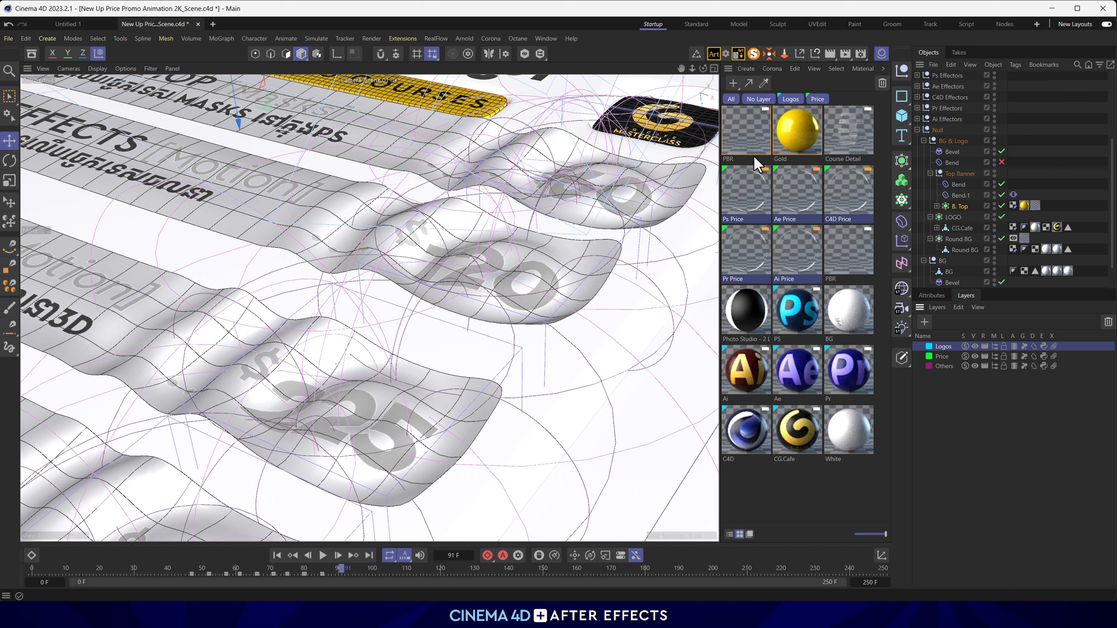
Assign the first PBR, Gold, Course Detail, Photo Studio, BG and White materials to the Others layer.
{"action": "left_click", "coordinate": [749, 134]}
{"action": "left_click", "coordinate": [800, 142], "text": "ctrl"}
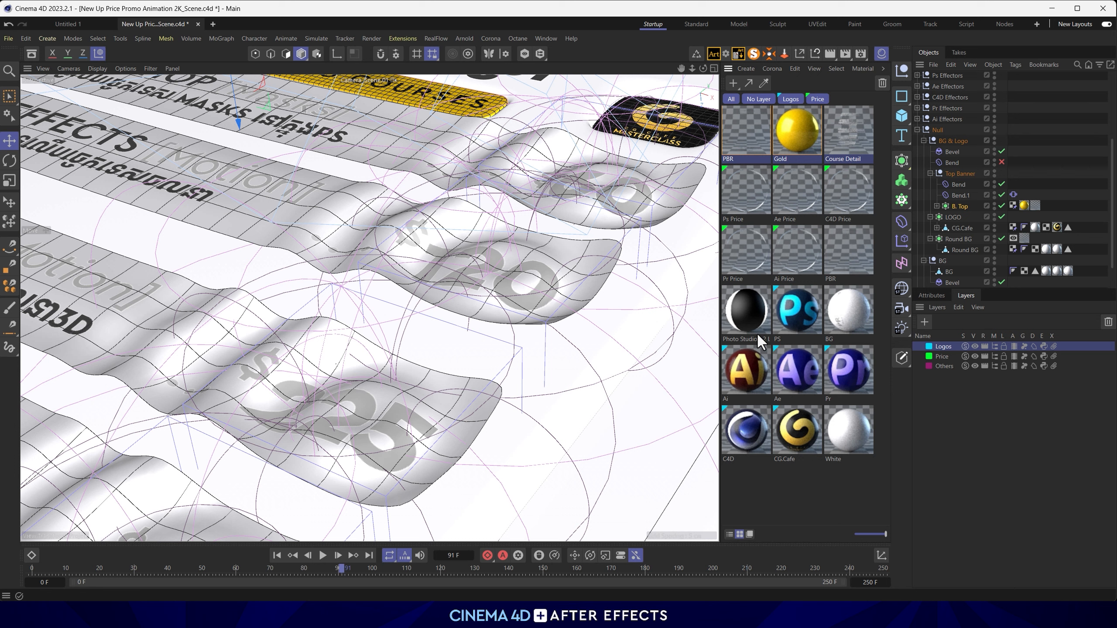
{"action": "left_click", "coordinate": [749, 308], "text": "ctrl"}
{"action": "left_click", "coordinate": [856, 431], "text": "ctrl"}
{"action": "left_click_drag", "start_coordinate": [855, 290], "coordinate": [946, 367]}
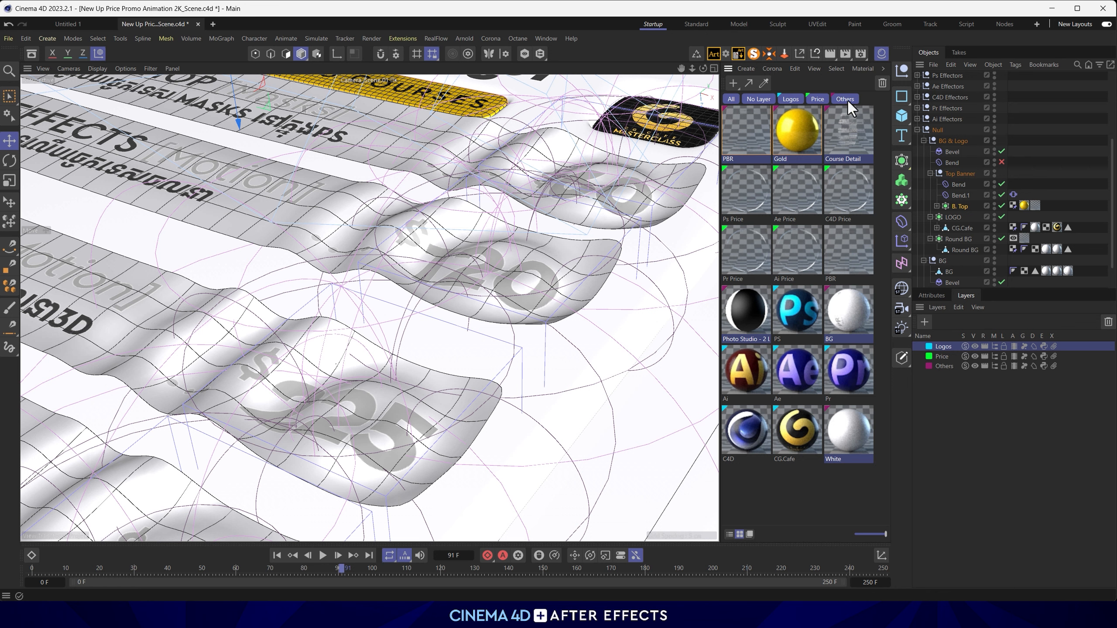
Check each layer's materials for unassigned ones and add the remaining PBR material to the Others layer.
{"action": "left_click", "coordinate": [787, 99]}
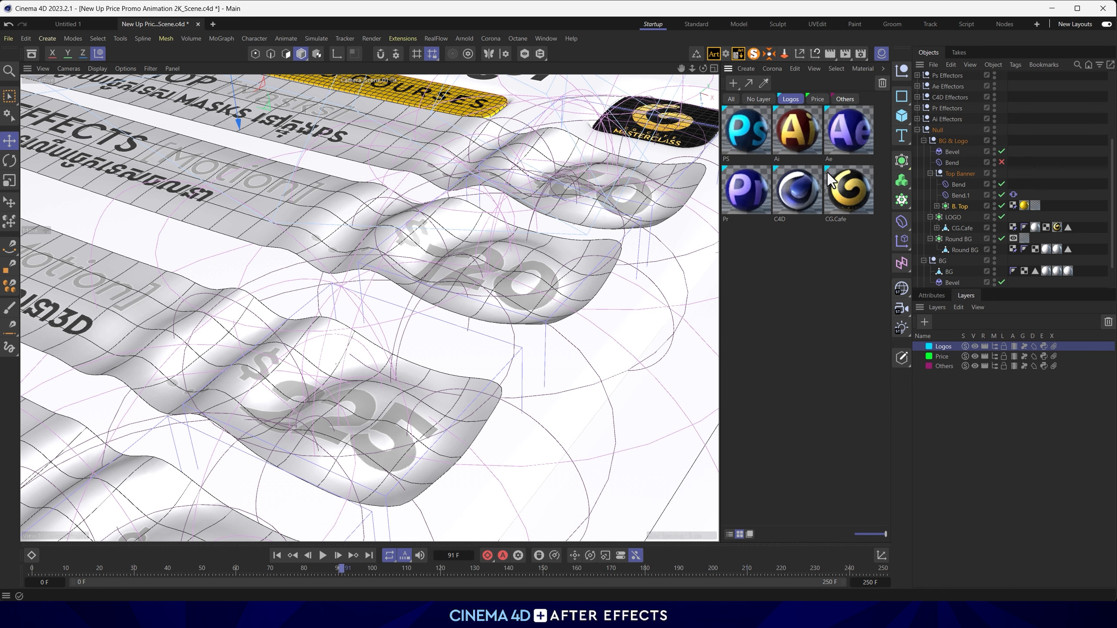
{"action": "left_click", "coordinate": [818, 98]}
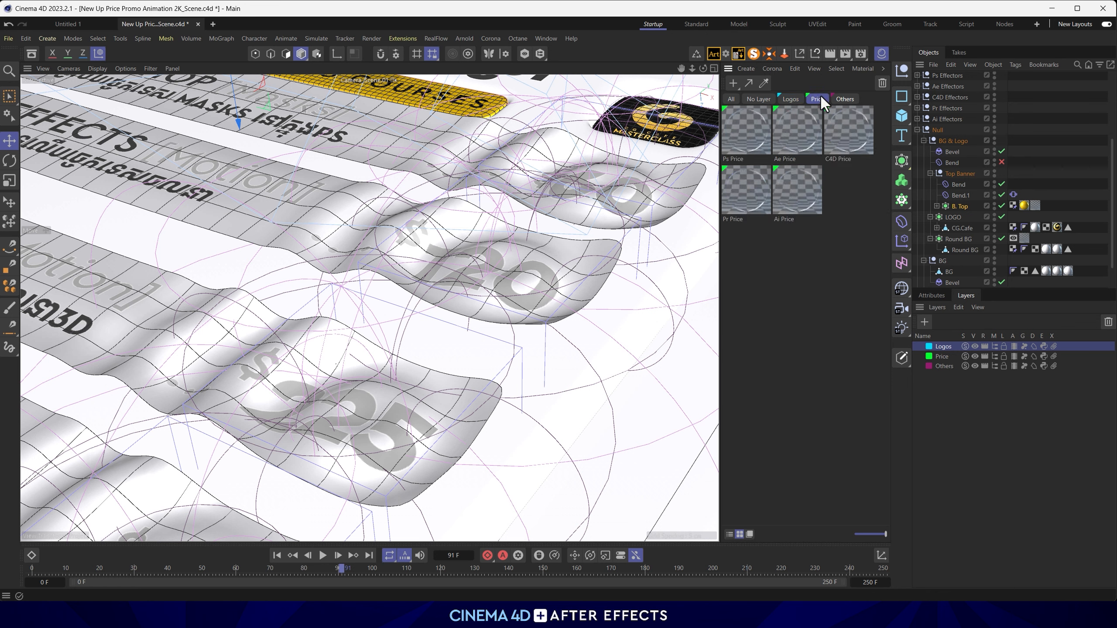
{"action": "left_click", "coordinate": [844, 99]}
{"action": "left_click", "coordinate": [761, 98]}
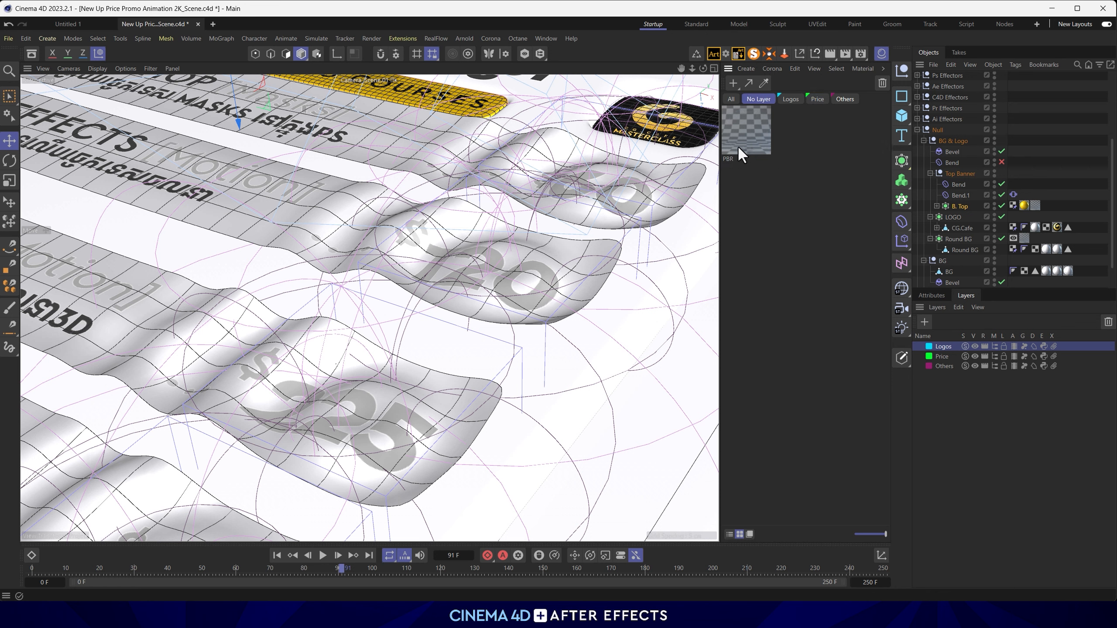
{"action": "left_click", "coordinate": [730, 99]}
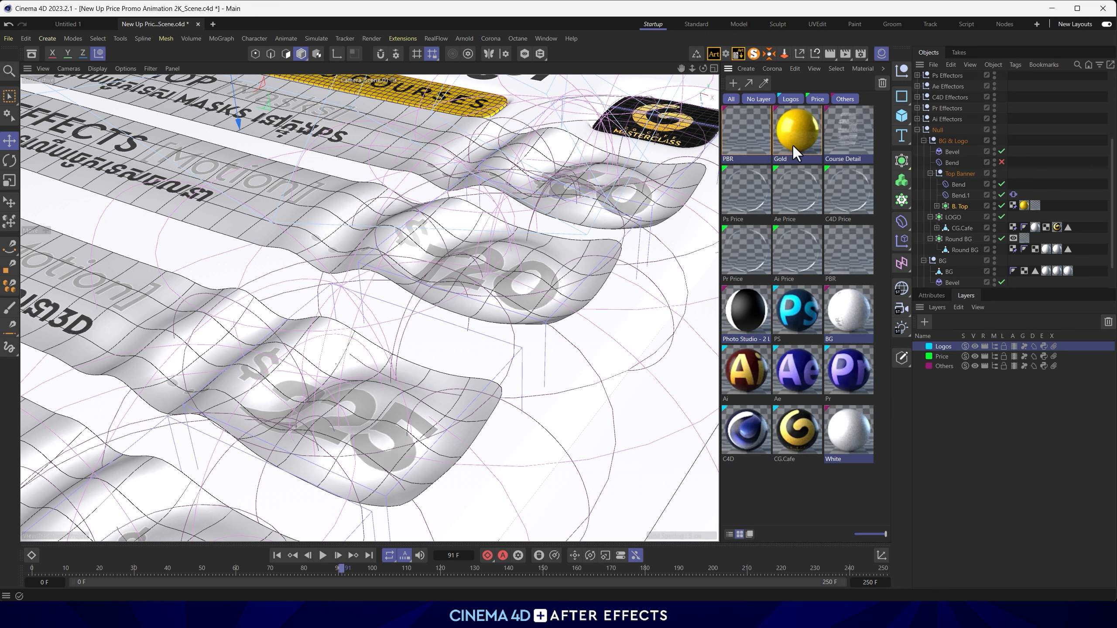
{"action": "left_click_drag", "start_coordinate": [840, 236], "coordinate": [937, 358]}
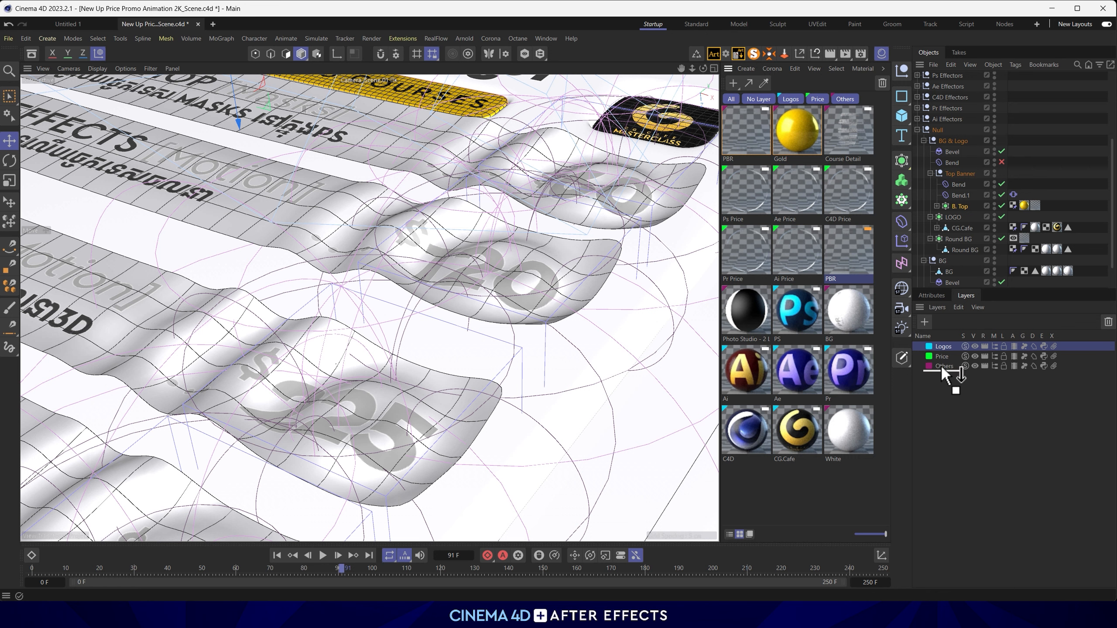
Review the No Layer, Logos, Price and Others material filters, return to all materials and clear the selection.
{"action": "left_click", "coordinate": [758, 96]}
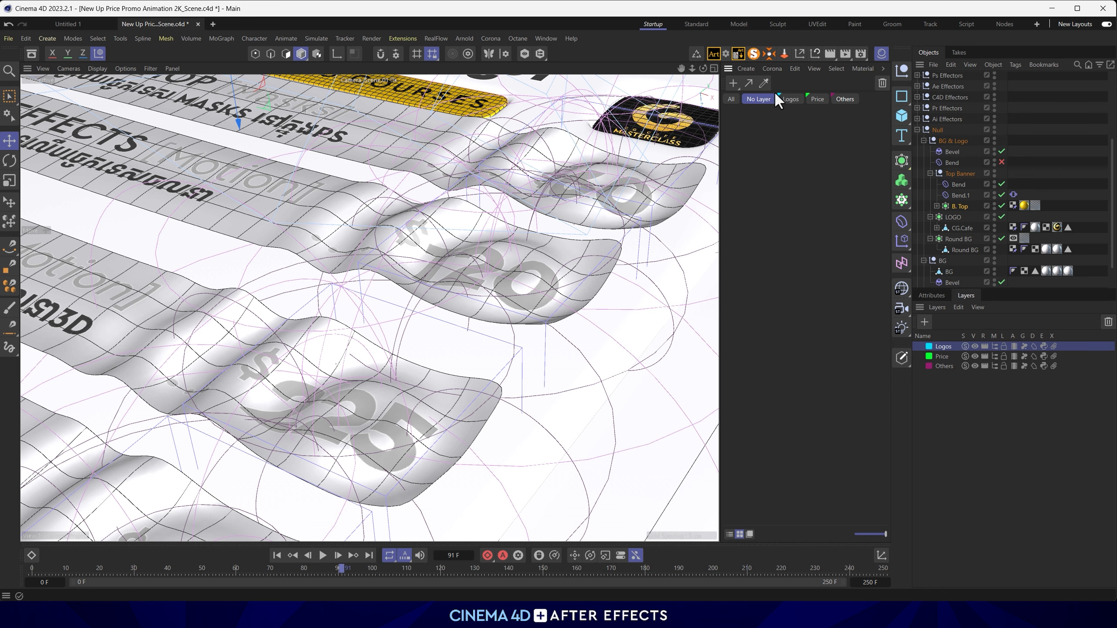
{"action": "left_click", "coordinate": [791, 99]}
{"action": "left_click", "coordinate": [817, 99]}
{"action": "left_click", "coordinate": [843, 100]}
{"action": "left_click", "coordinate": [731, 99]}
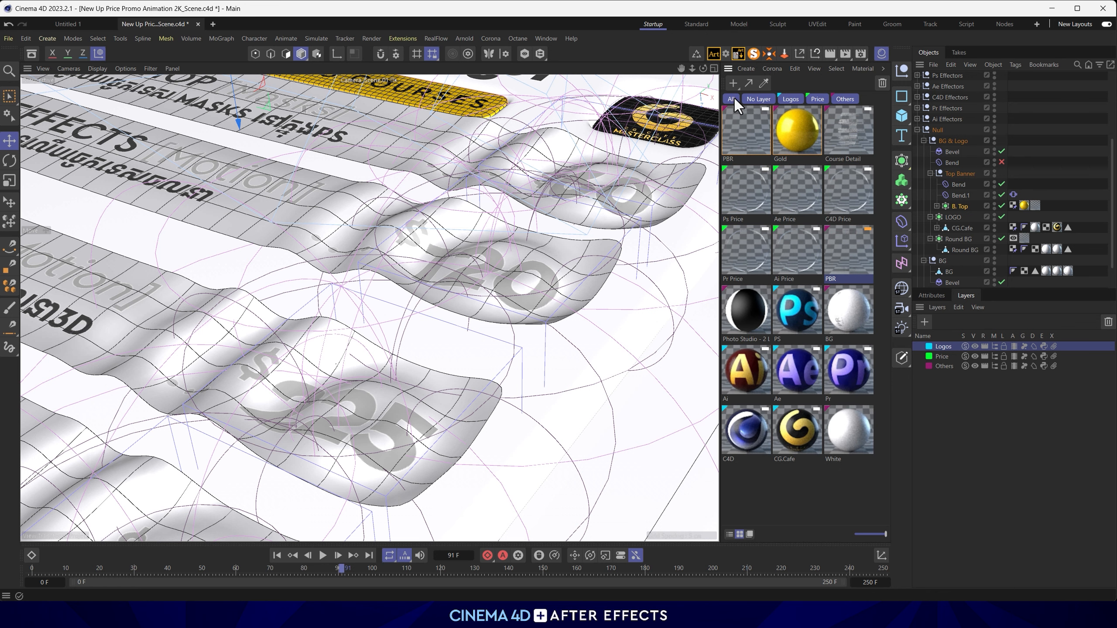
{"action": "left_click", "coordinate": [757, 513]}
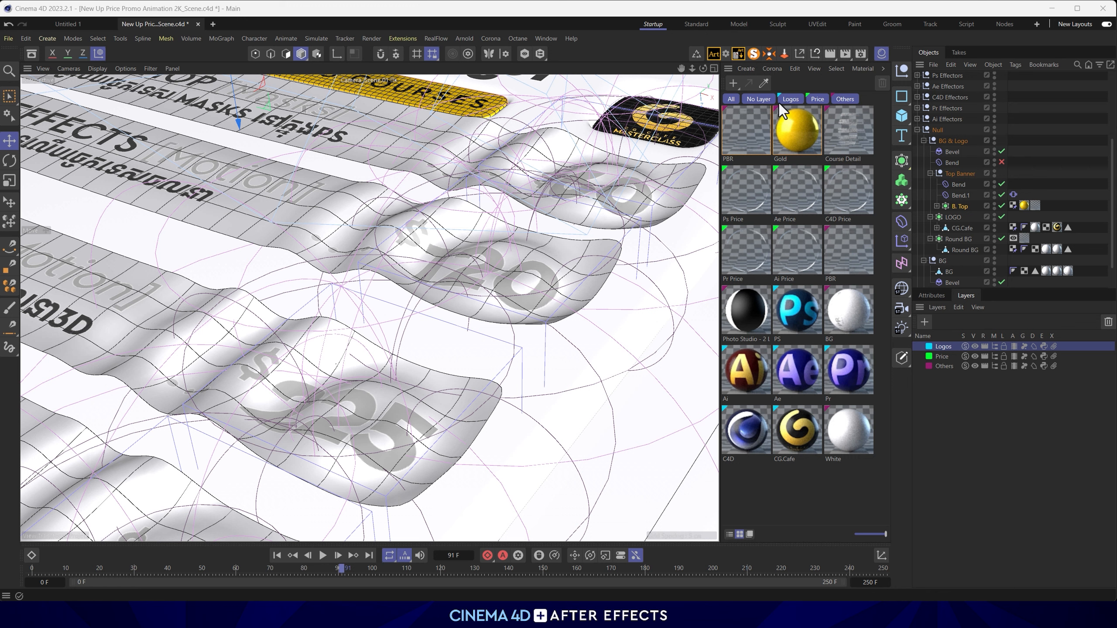
Filter the materials to the Logos layer and move the PS material to the Others layer.
{"action": "left_click", "coordinate": [789, 100]}
{"action": "left_click", "coordinate": [750, 137]}
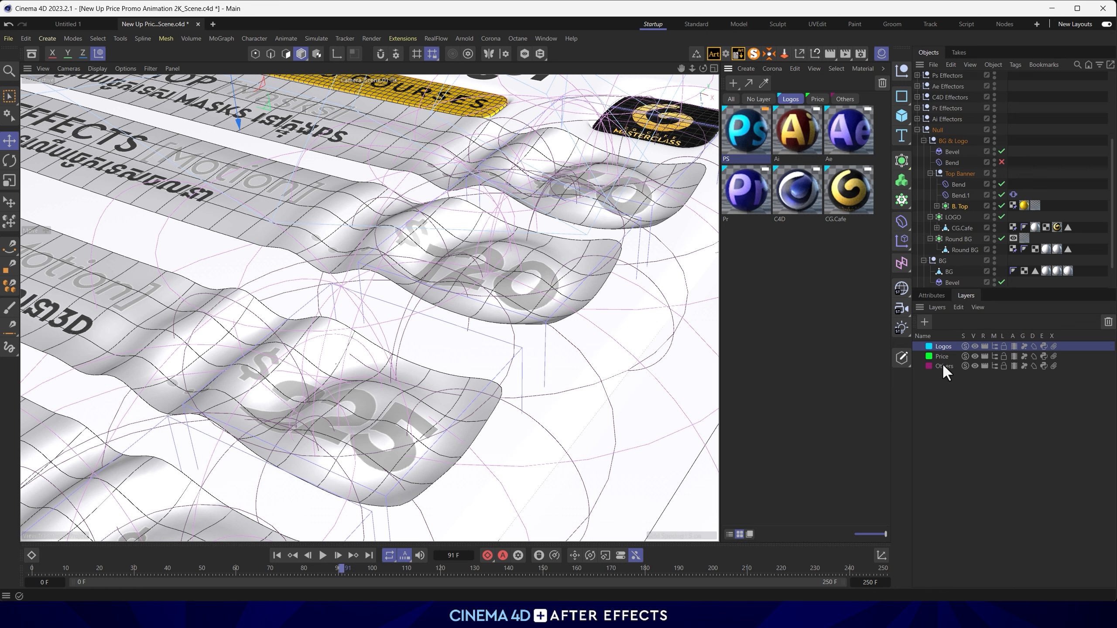
{"action": "right_click", "coordinate": [749, 122]}
{"action": "mouse_move", "coordinate": [804, 351]}
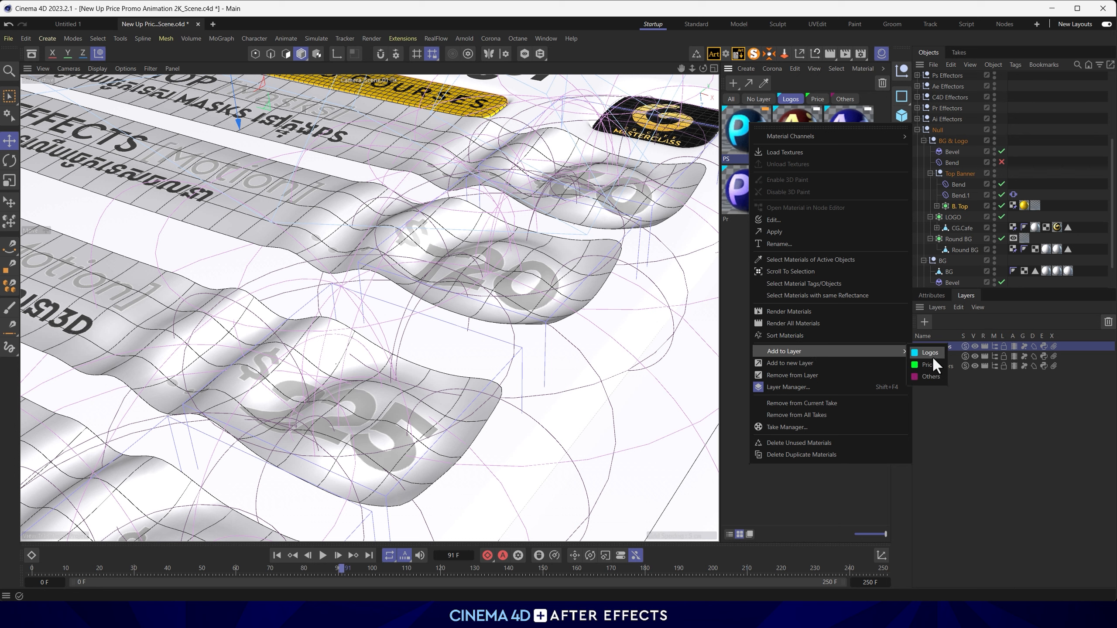
{"action": "left_click", "coordinate": [932, 377]}
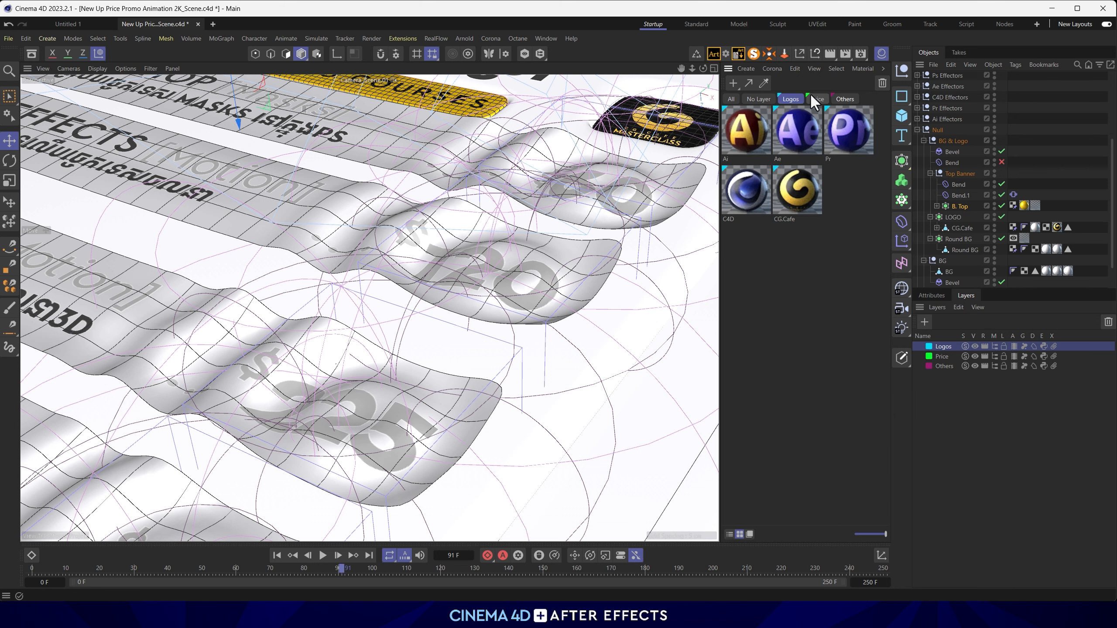
Filter the materials to the Others layer and move the PS material back to the Logos layer.
{"action": "left_click", "coordinate": [844, 99]}
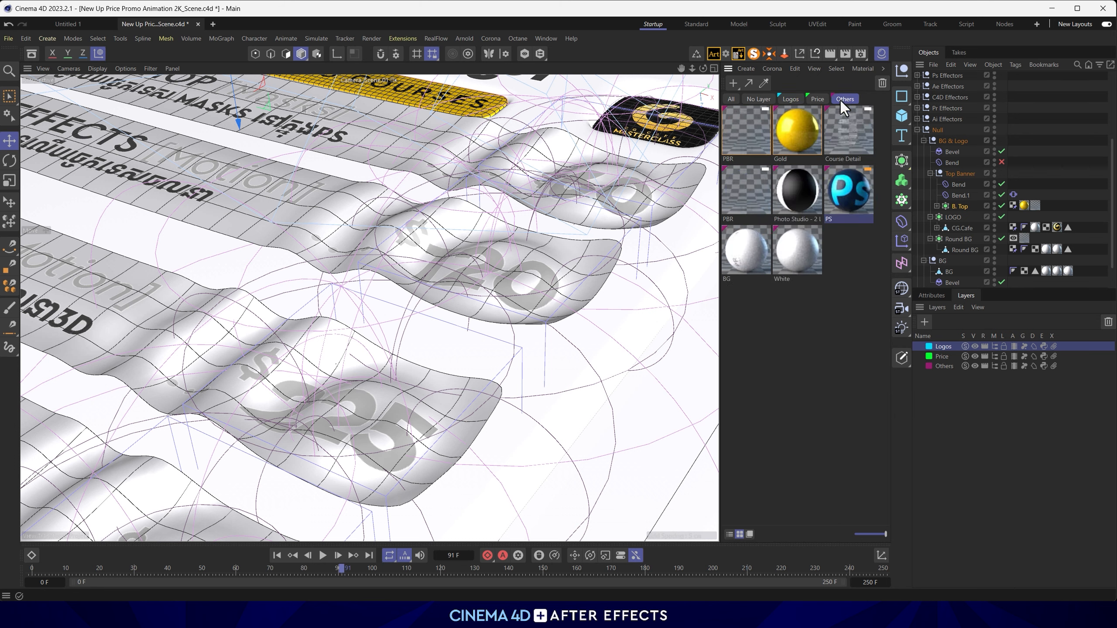
{"action": "right_click", "coordinate": [847, 185]}
{"action": "mouse_move", "coordinate": [886, 414]}
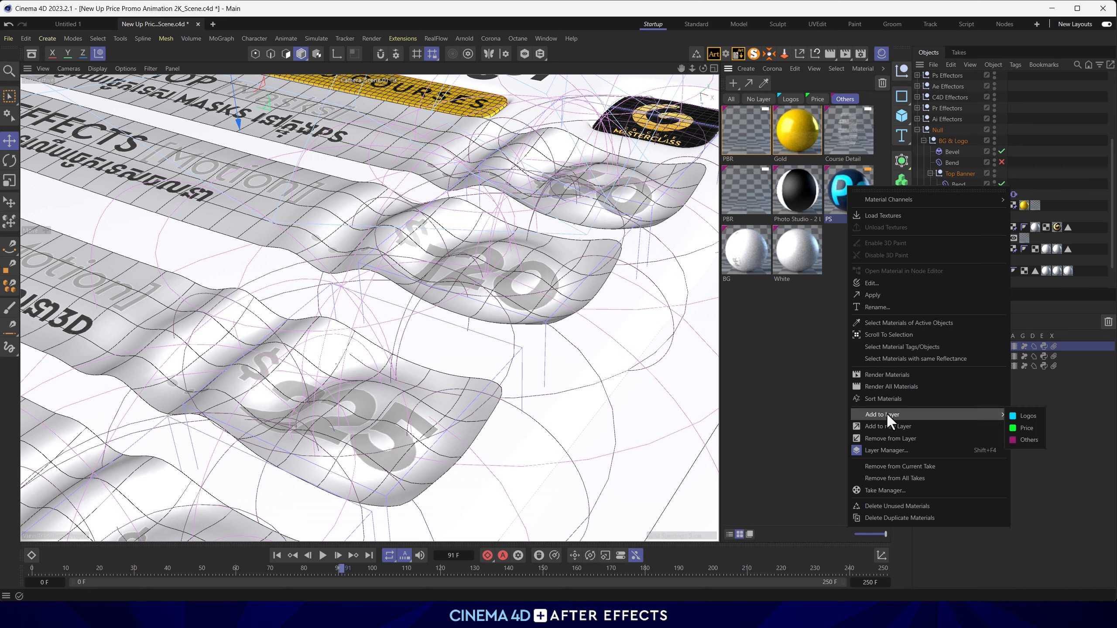
{"action": "left_click", "coordinate": [1029, 416]}
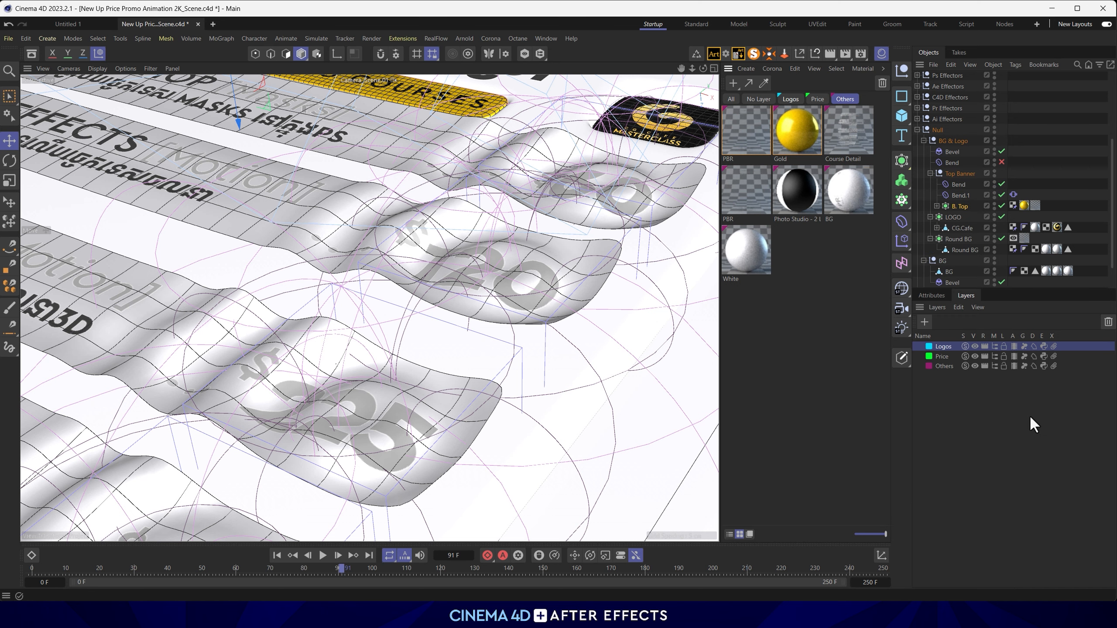
Filter the materials to the Logos layer and remove the PS material from its layer.
{"action": "left_click", "coordinate": [790, 99]}
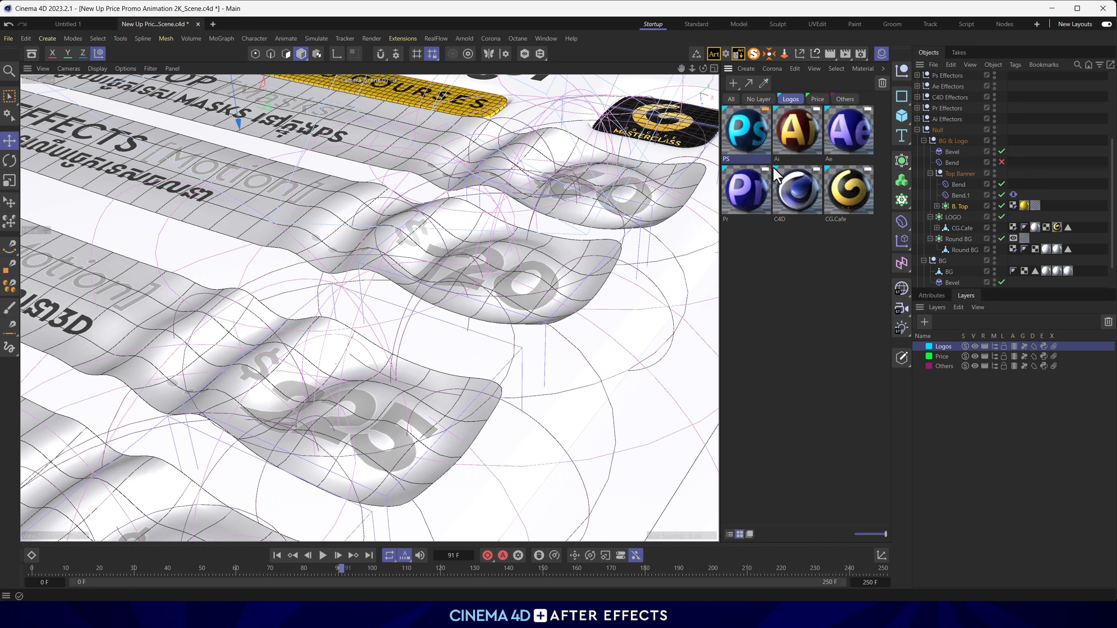
{"action": "right_click", "coordinate": [744, 130]}
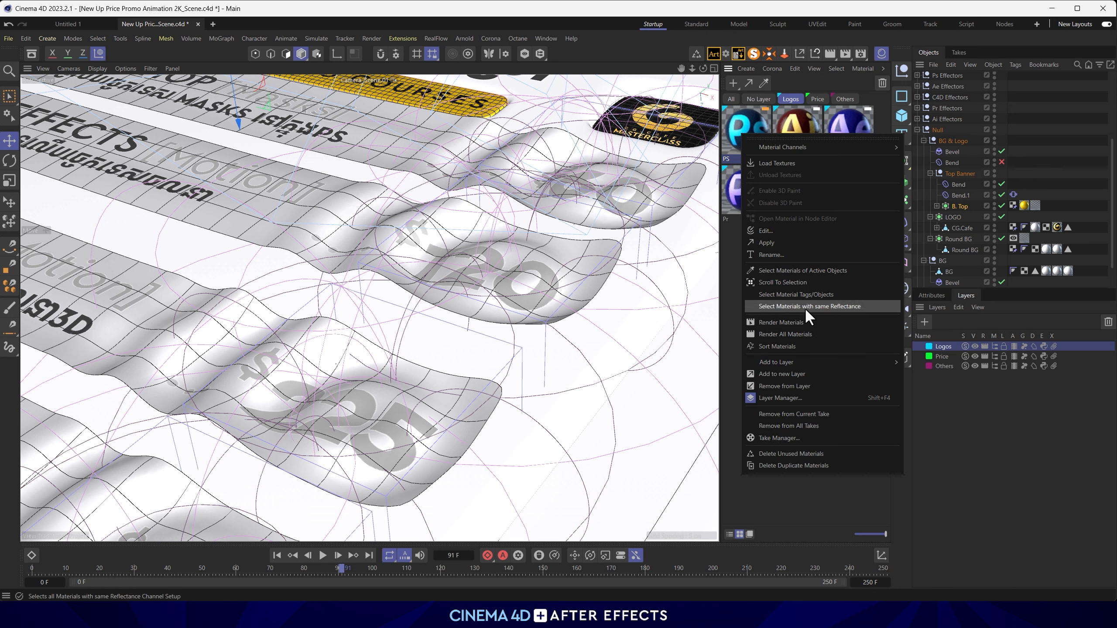
{"action": "left_click", "coordinate": [808, 386]}
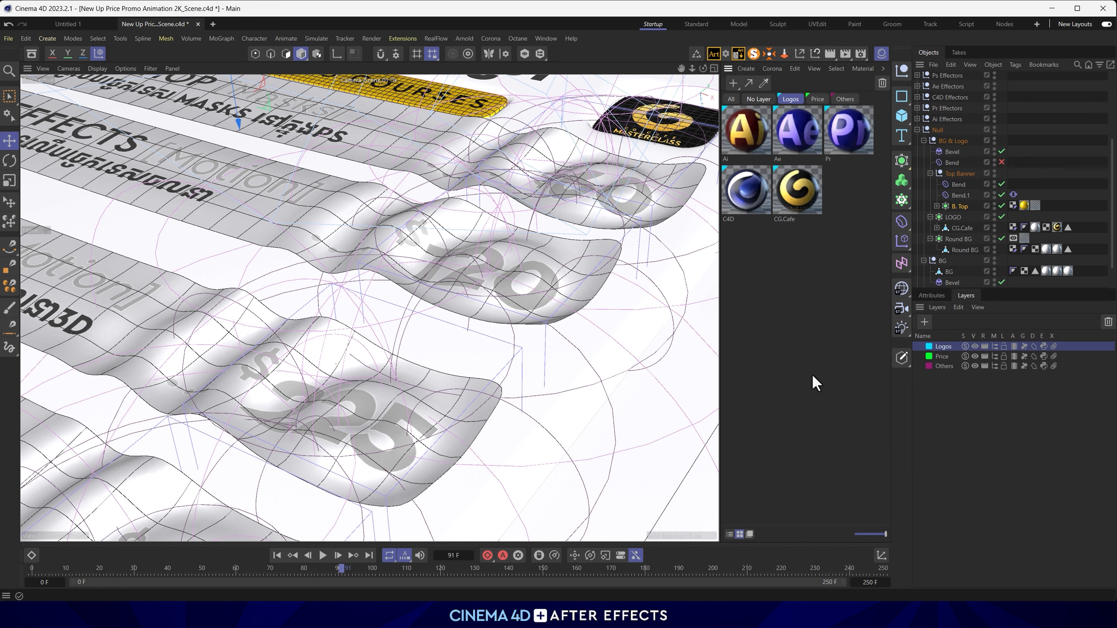
Filter to materials without a layer, assign the PS material to the Logos layer, check that layer's materials and return to all materials.
{"action": "left_click", "coordinate": [759, 99]}
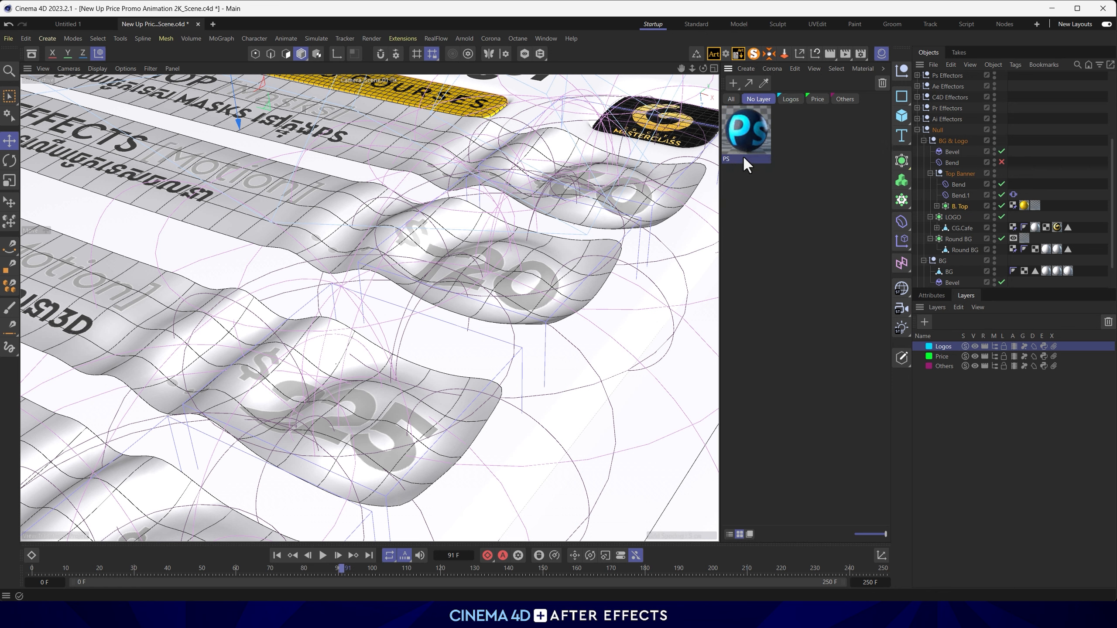
{"action": "right_click", "coordinate": [747, 133]}
{"action": "mouse_move", "coordinate": [793, 357]}
{"action": "left_click_drag", "start_coordinate": [736, 125], "coordinate": [946, 346]}
{"action": "left_click", "coordinate": [790, 99]}
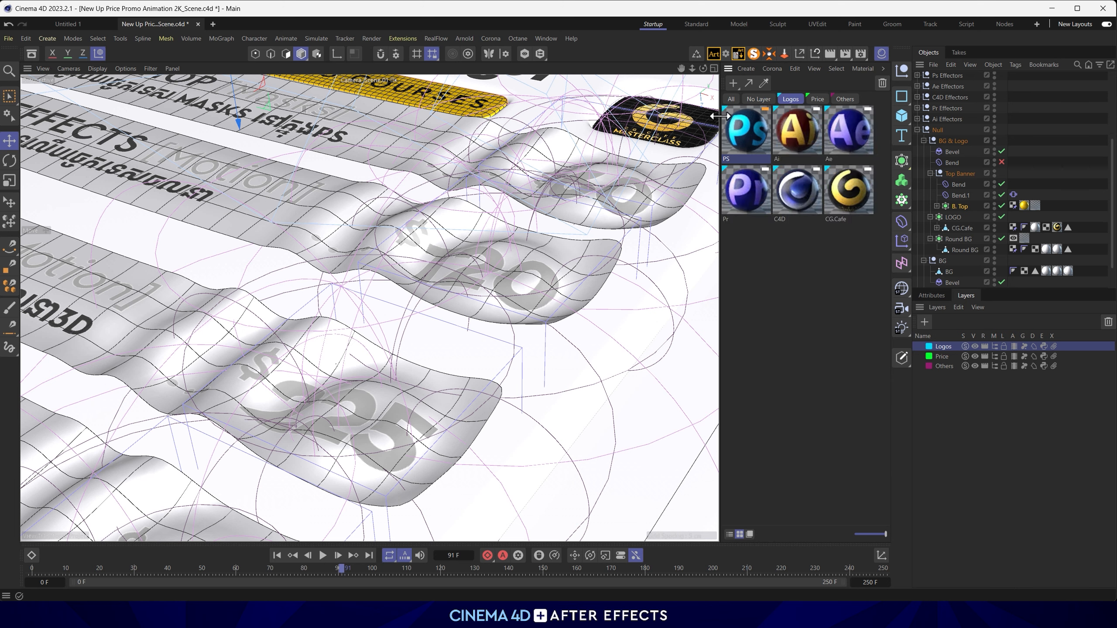
{"action": "left_click", "coordinate": [730, 99]}
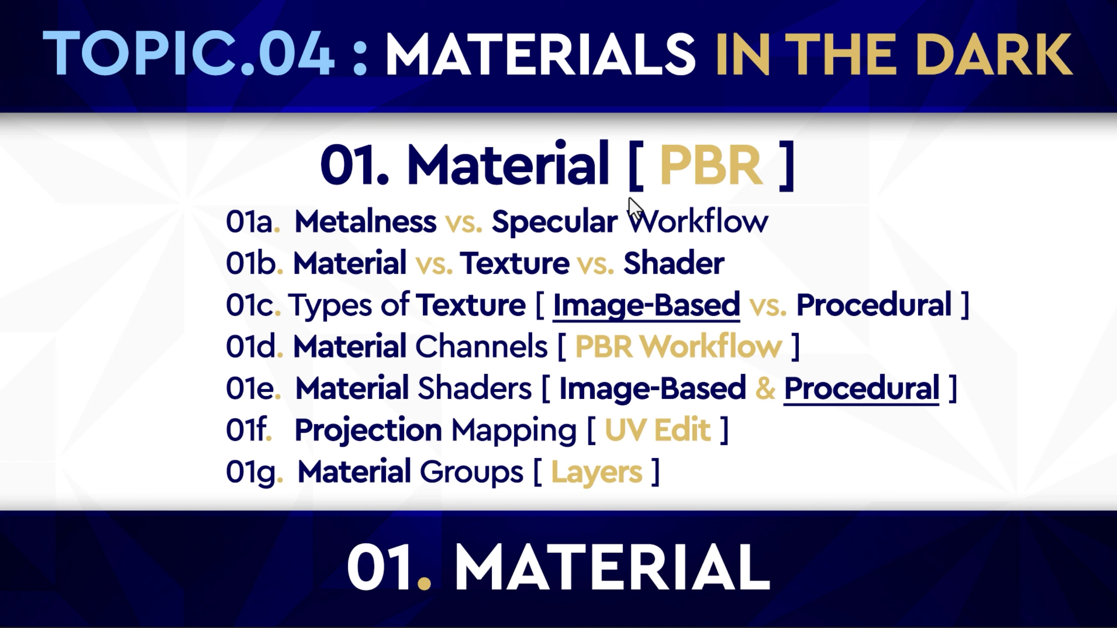
{"action": "key", "text": "Left"}
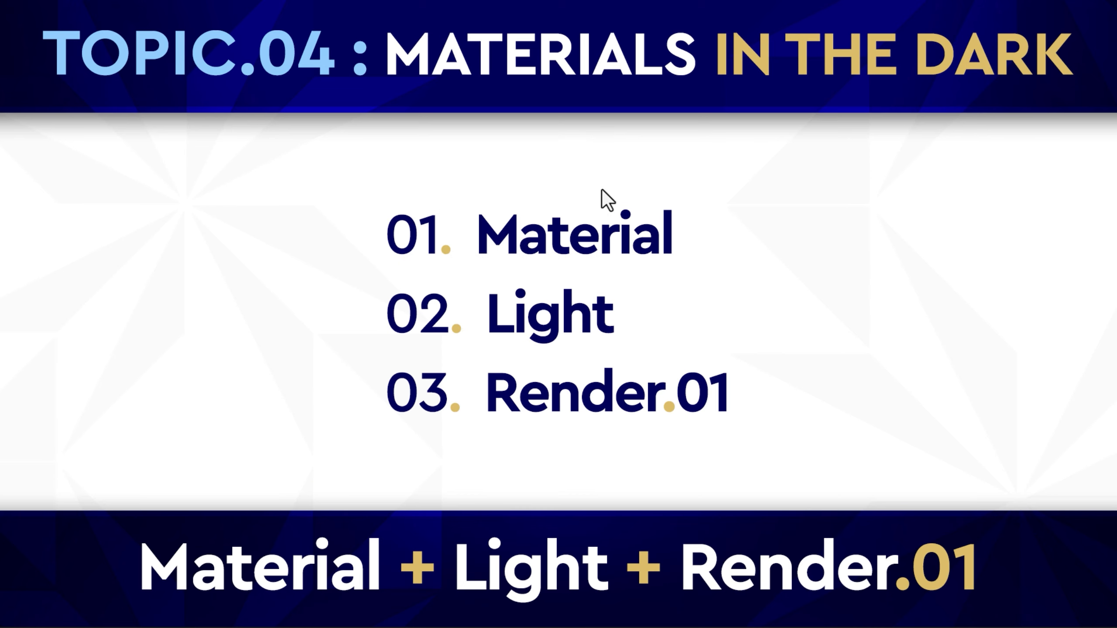